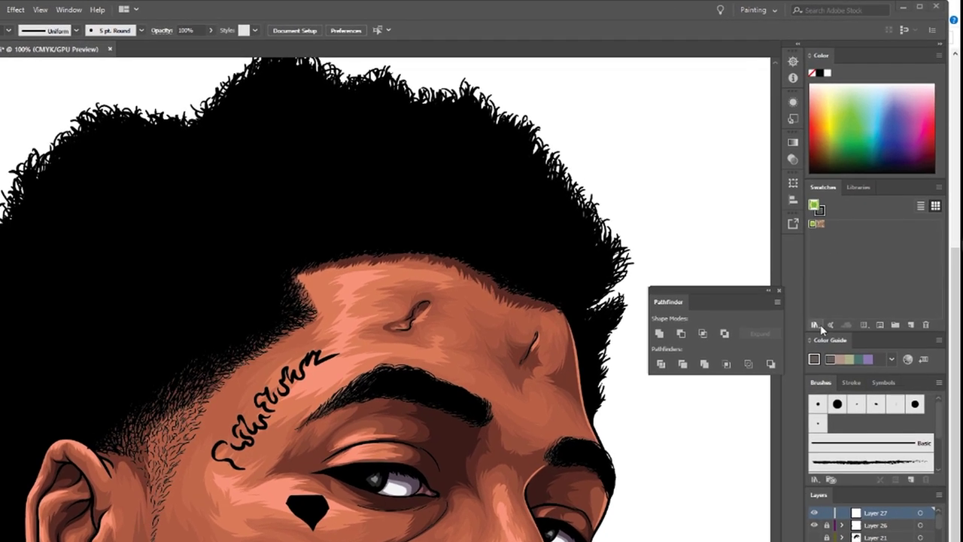
Load the Neutrals gradient library and pick its dark brown gradient with light bands as the fill.
click(815, 325)
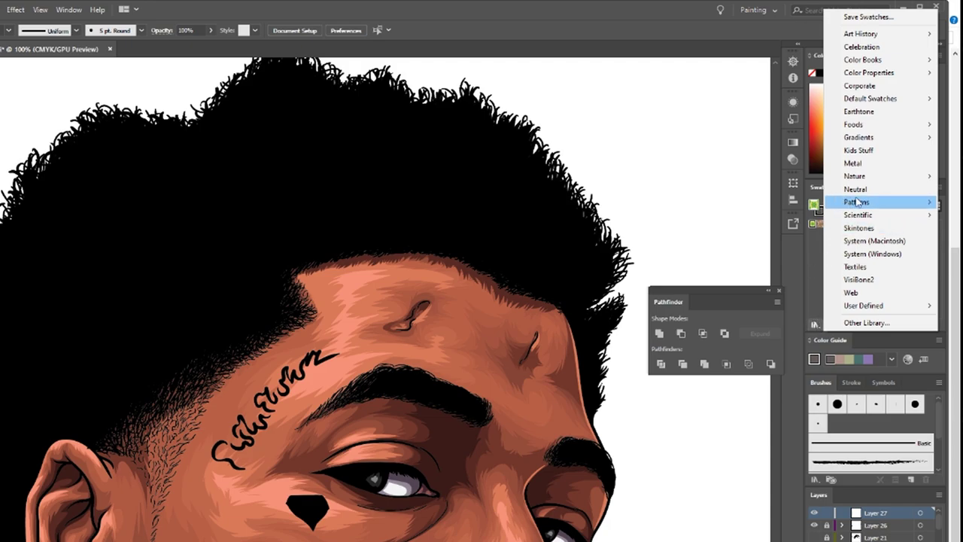
mouse_move(869, 143)
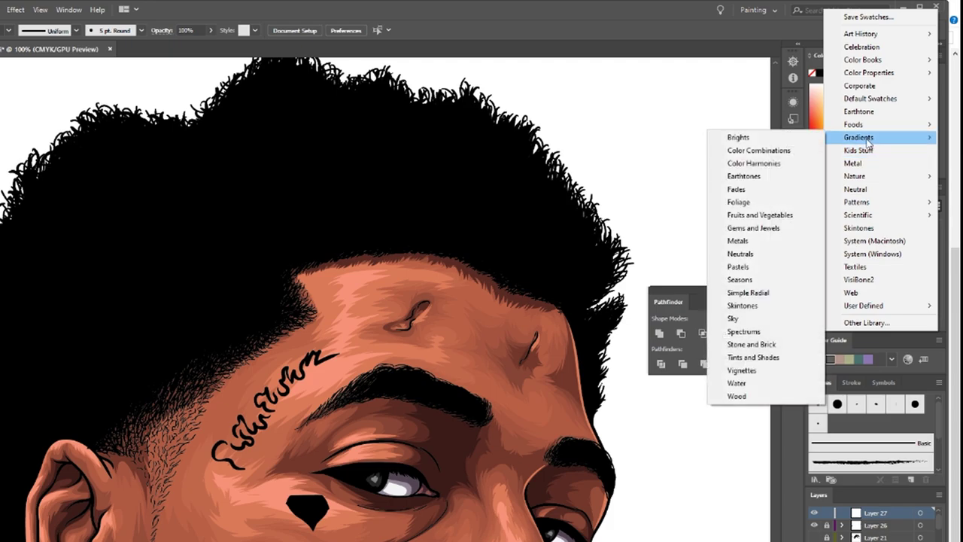
click(741, 254)
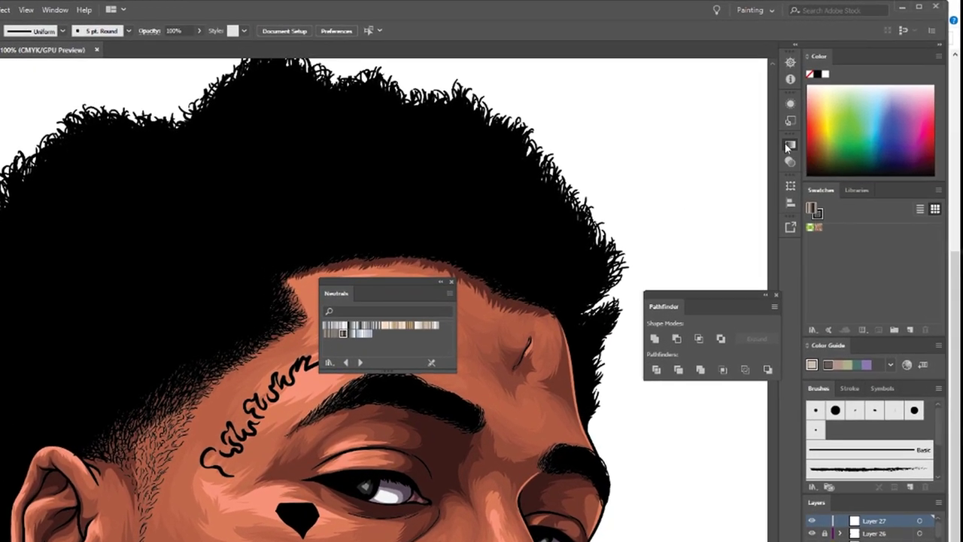
Remove the two light stops from the gradient and move the remaining inner dark stop to about 52%.
click(793, 143)
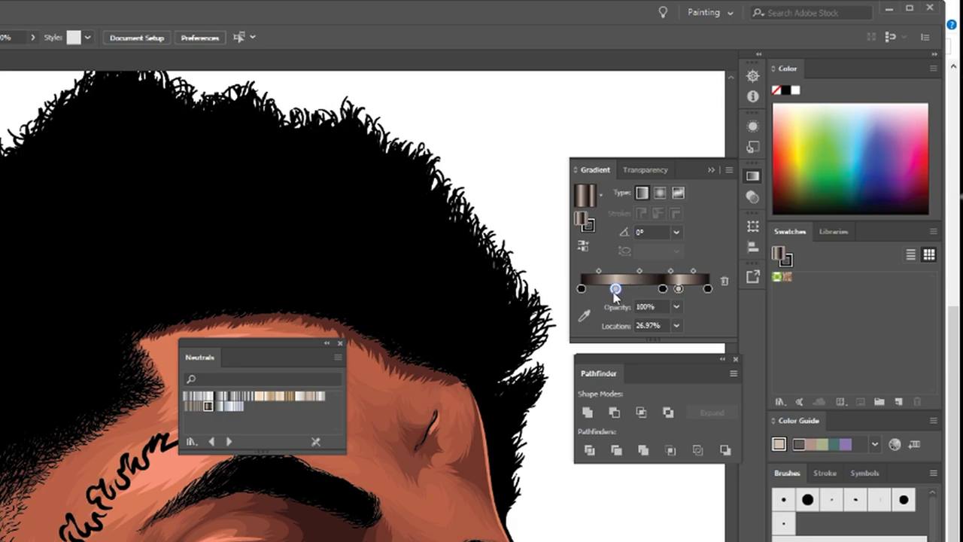
click(725, 282)
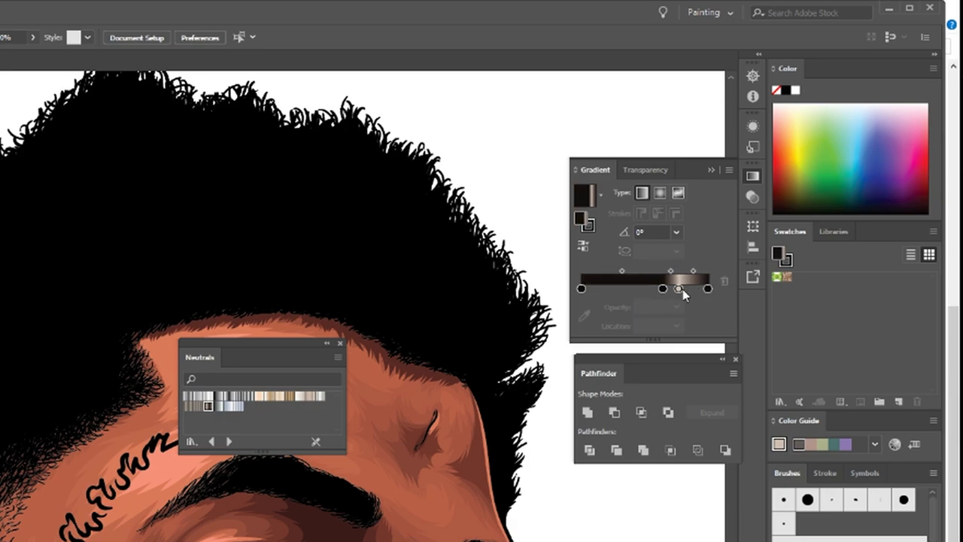
click(681, 289)
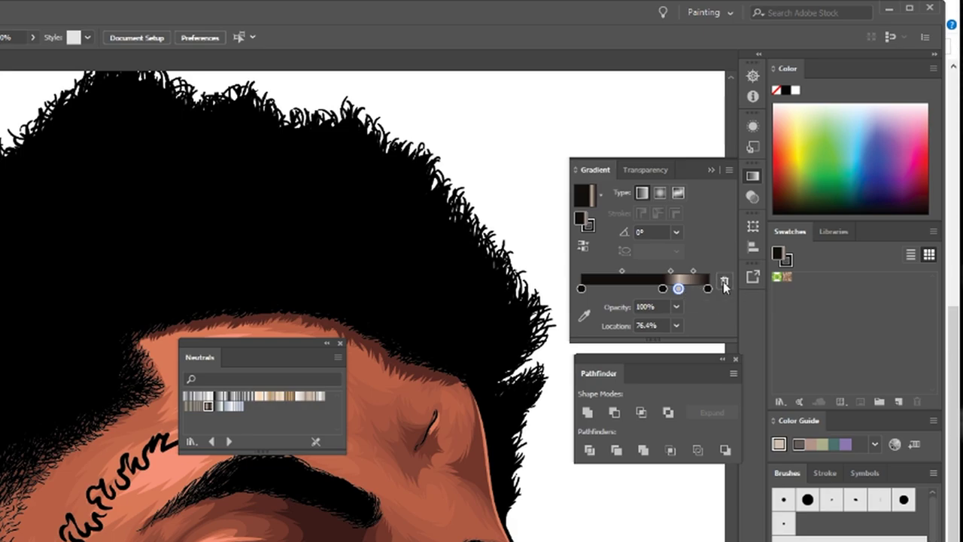
click(725, 283)
click(661, 290)
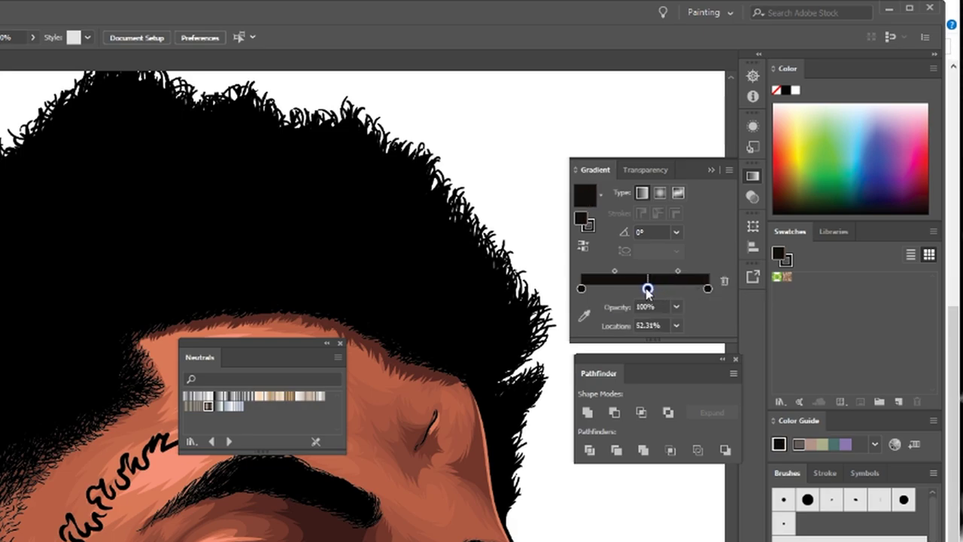
Lighten the middle gradient stop by setting black to 0%, yellow to 71%, magenta to 74% and reducing cyan.
double_click(648, 289)
drag(640, 399, 587, 403)
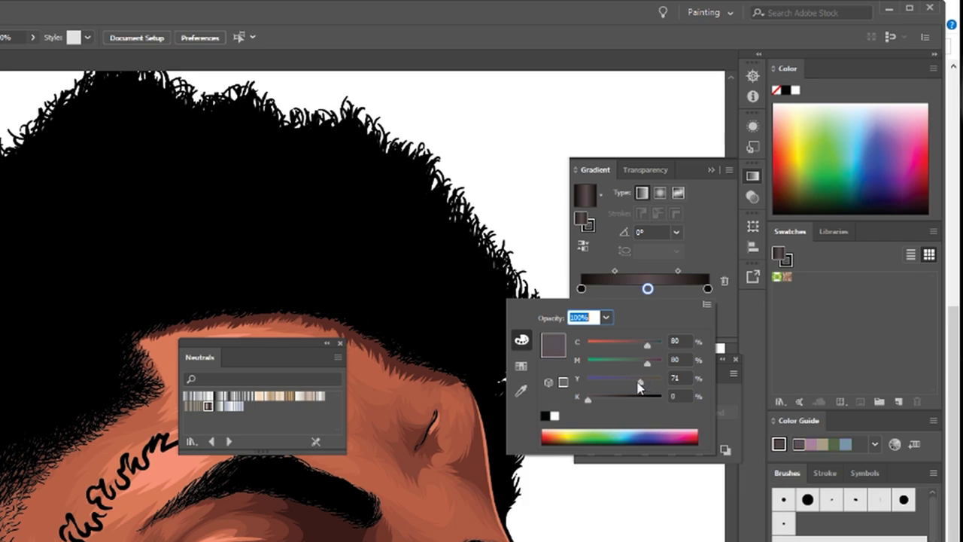
drag(646, 364, 644, 364)
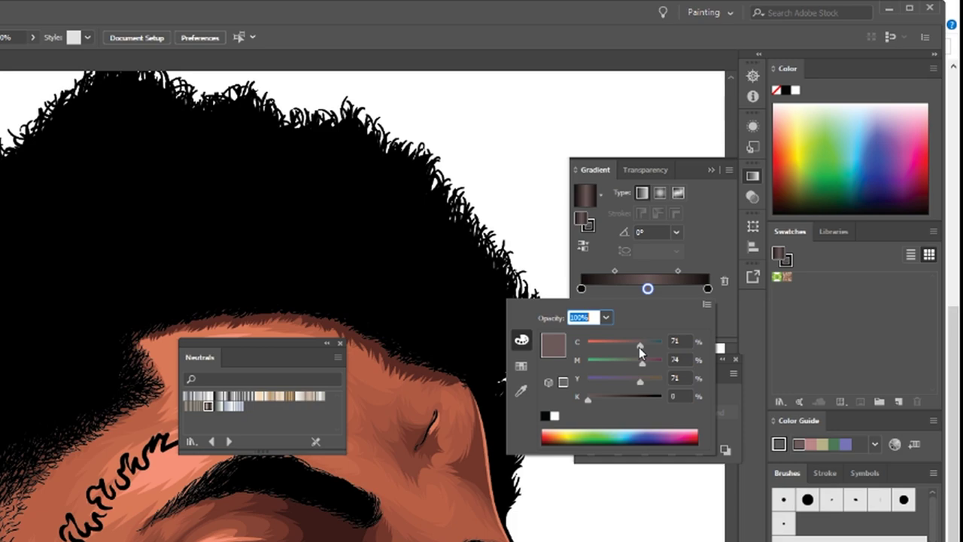
drag(641, 348, 643, 349)
Narrow the gradient's highlight by moving its midpoints to 74.56% before and 18.16% after the middle stop.
click(679, 272)
drag(678, 275, 673, 278)
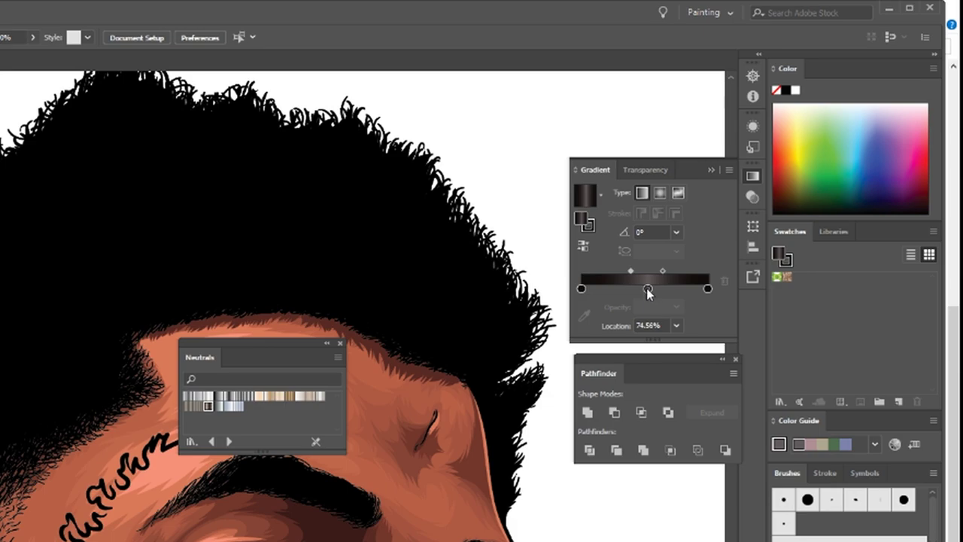
drag(663, 276, 659, 275)
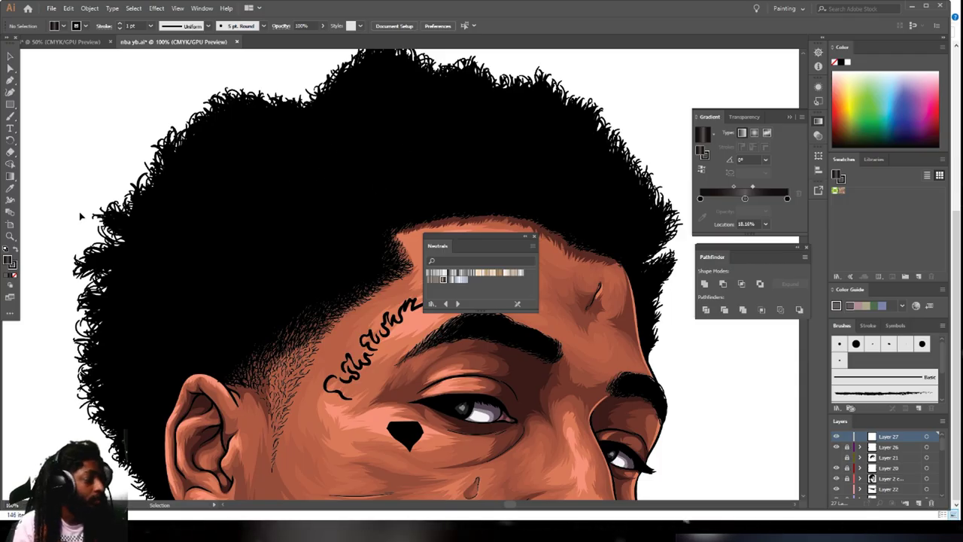
Apply the gradient to the stroke and paint three curved trial highlights in the hair with the Paintbrush.
click(13, 269)
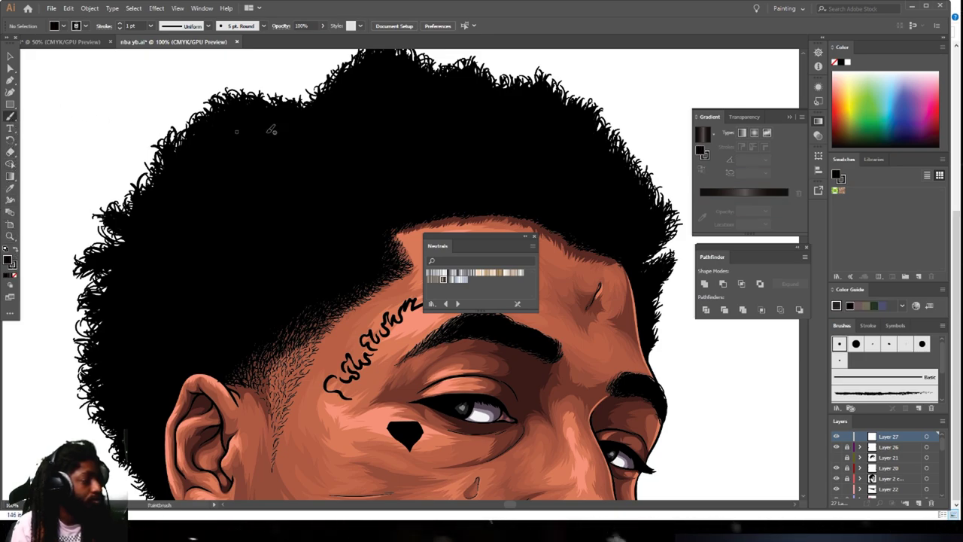
drag(311, 194, 343, 232)
drag(328, 191, 342, 220)
drag(277, 197, 312, 242)
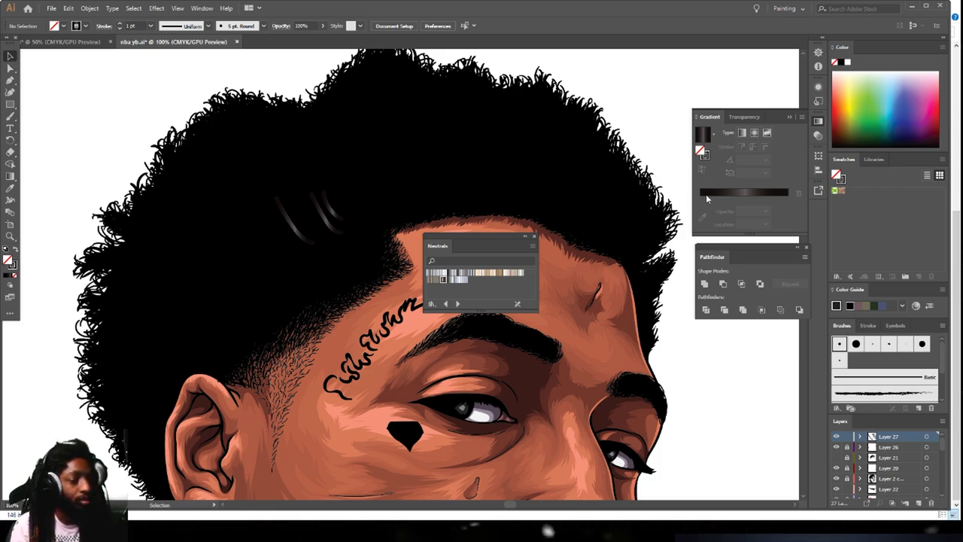
Darken both outer stops of the stroke gradient by setting their black value to 100%.
click(13, 265)
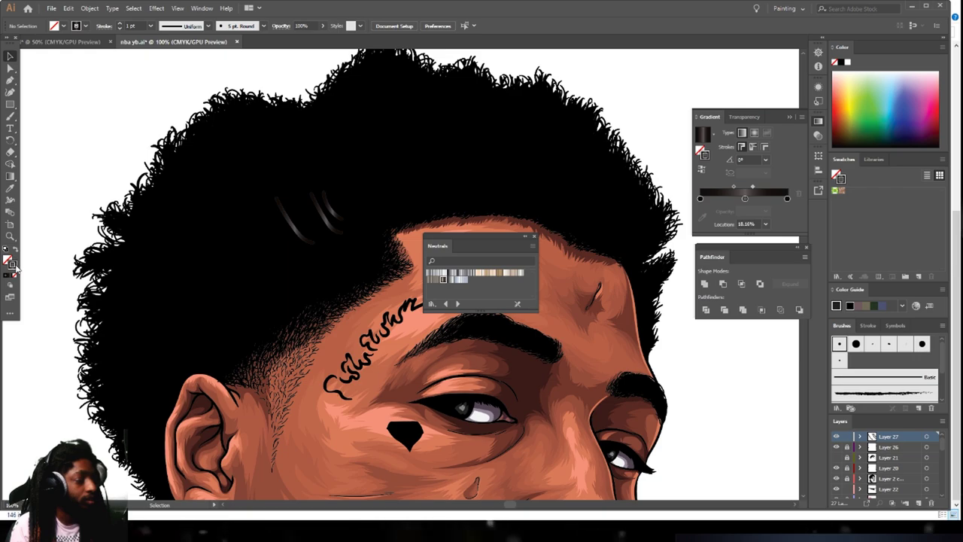
click(700, 199)
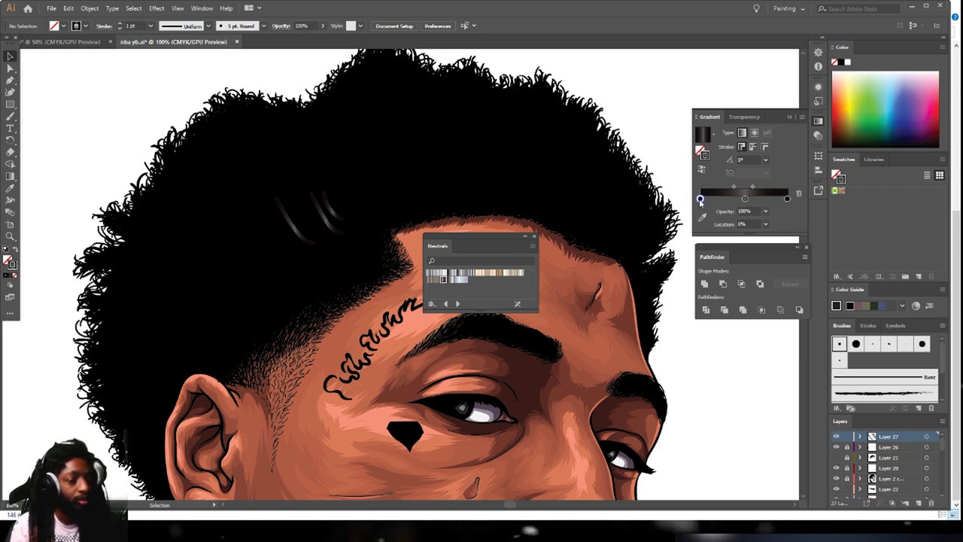
double_click(700, 199)
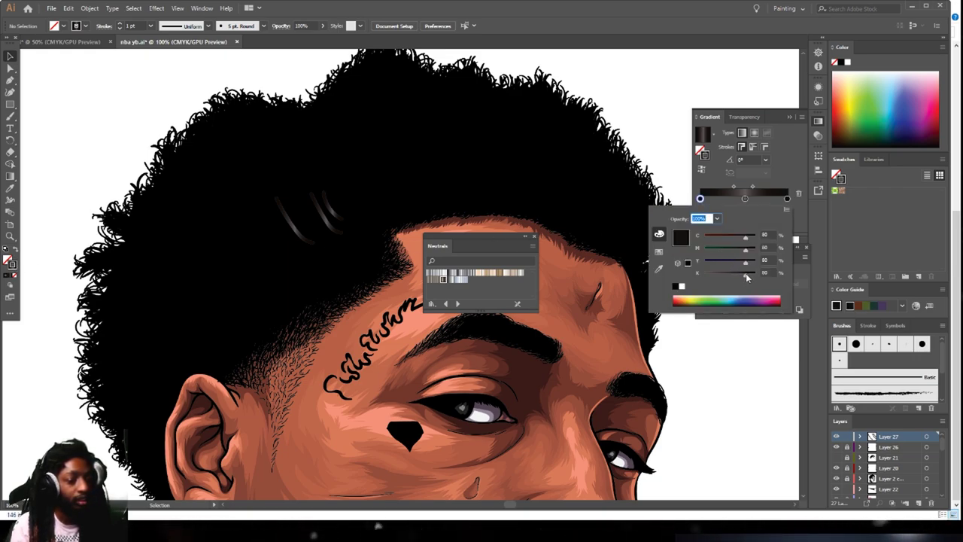
click(788, 200)
double_click(787, 200)
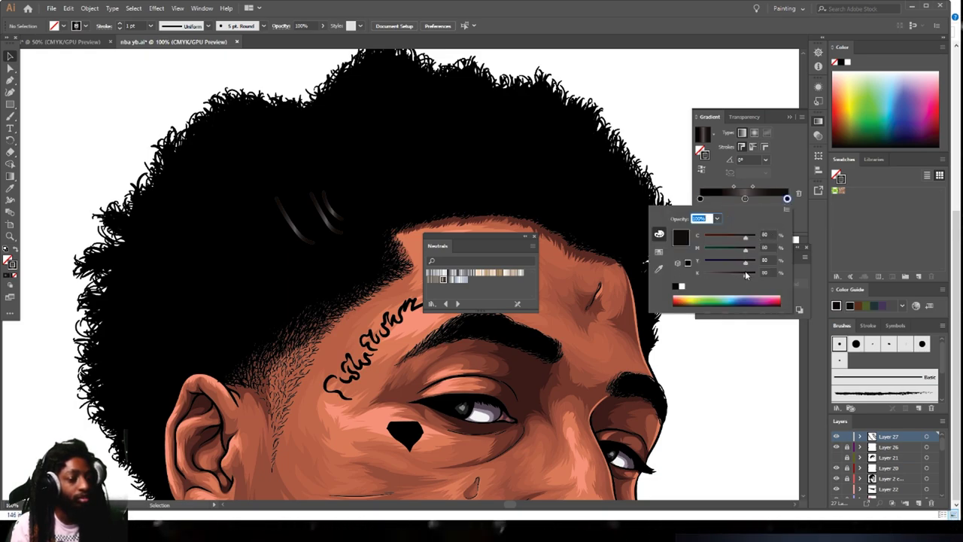
drag(745, 272, 771, 272)
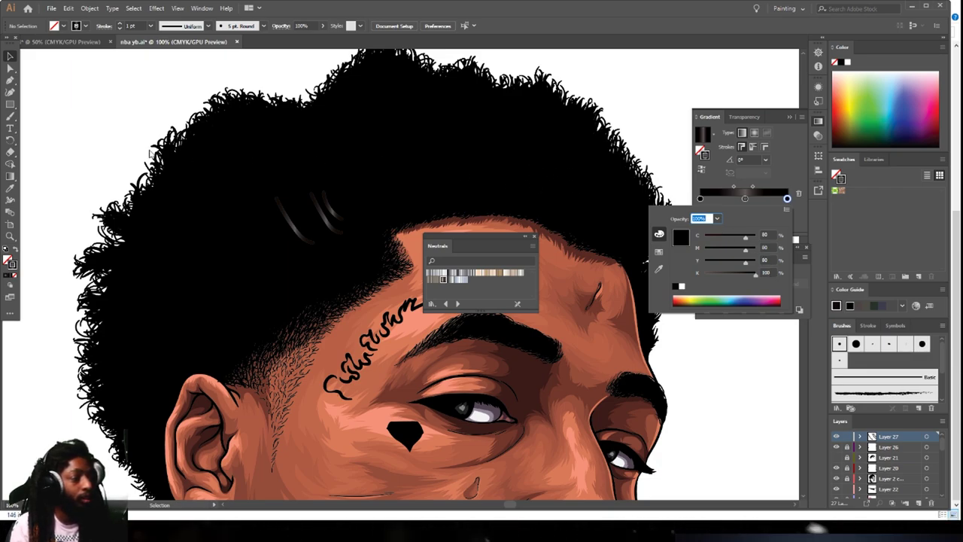
Paint more curved trial highlights in the hair beside the first ones, using the darkened gradient.
click(9, 120)
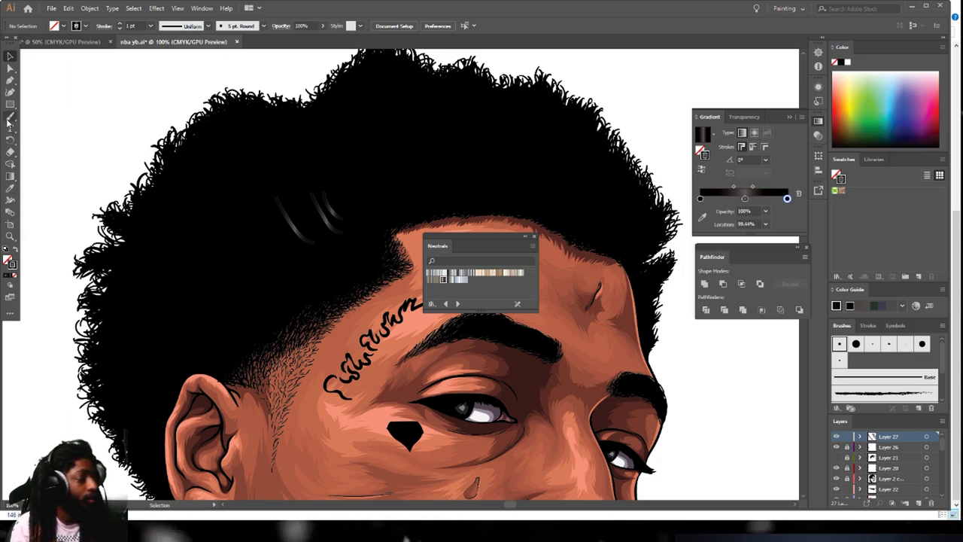
click(9, 117)
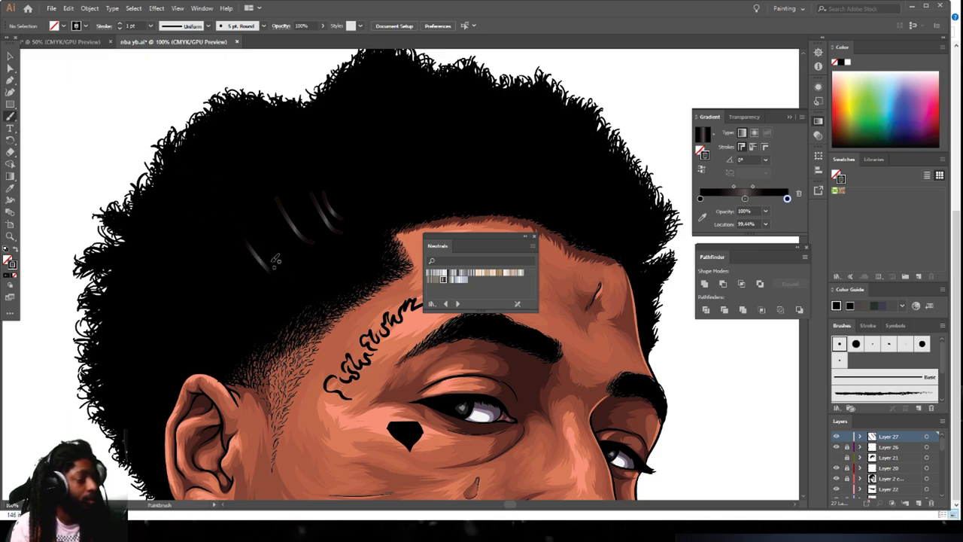
drag(273, 225, 279, 251)
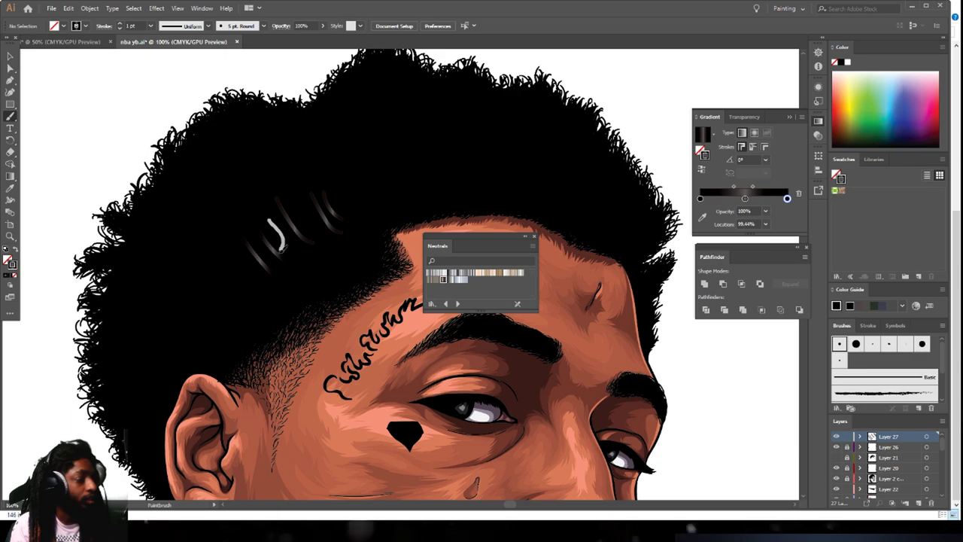
Delete all the trial highlight strokes from the hair.
click(10, 56)
drag(165, 153, 340, 242)
key(Delete)
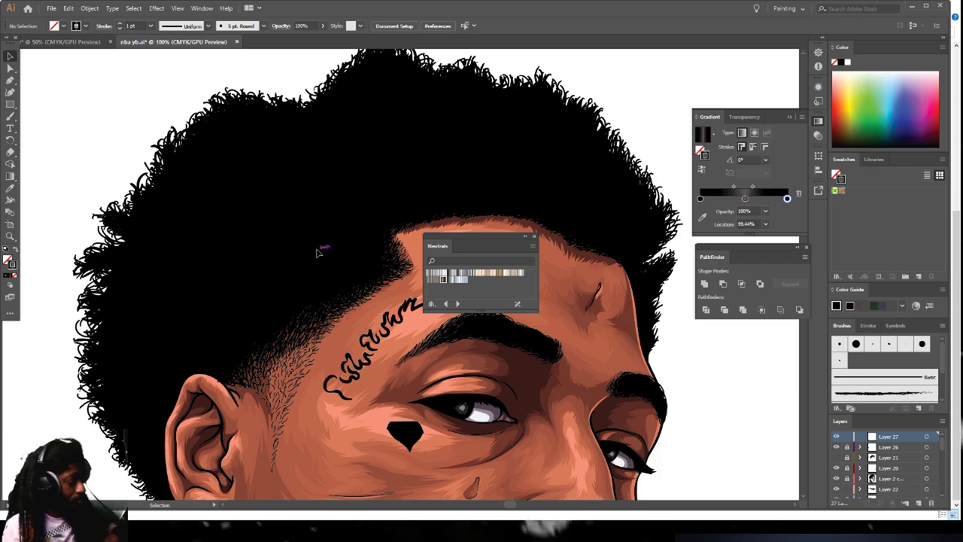
Set the stroke weight to 0.5 pt and paint a row of short highlights above the side fade.
click(150, 25)
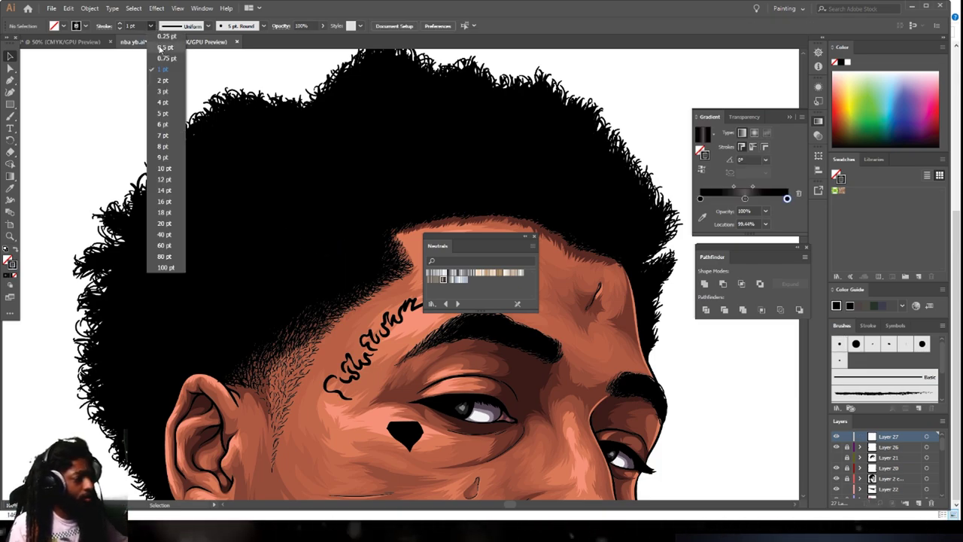
click(160, 48)
key(b)
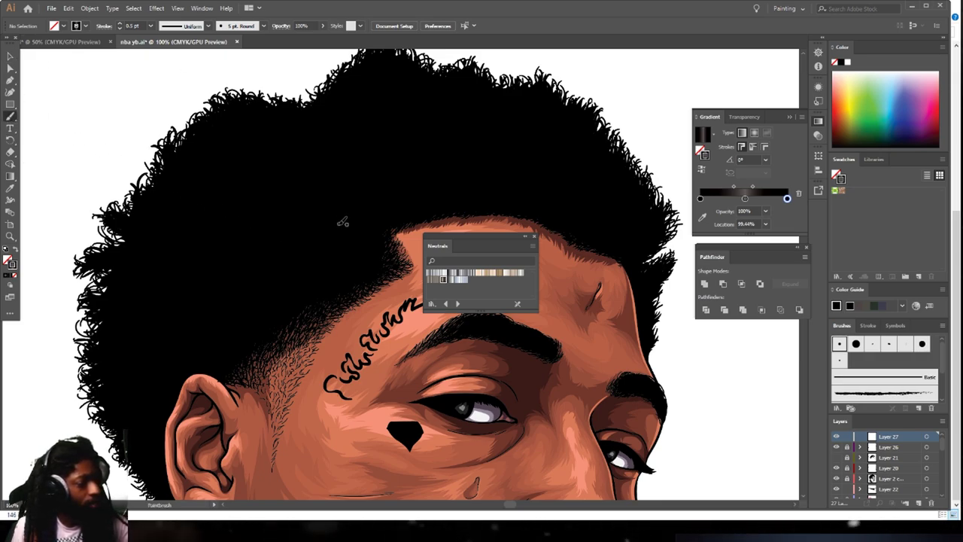
mouse_move(329, 192)
mouse_down()
mouse_move(324, 239)
mouse_move(297, 209)
mouse_move(304, 251)
mouse_move(260, 249)
mouse_move(249, 295)
mouse_up()
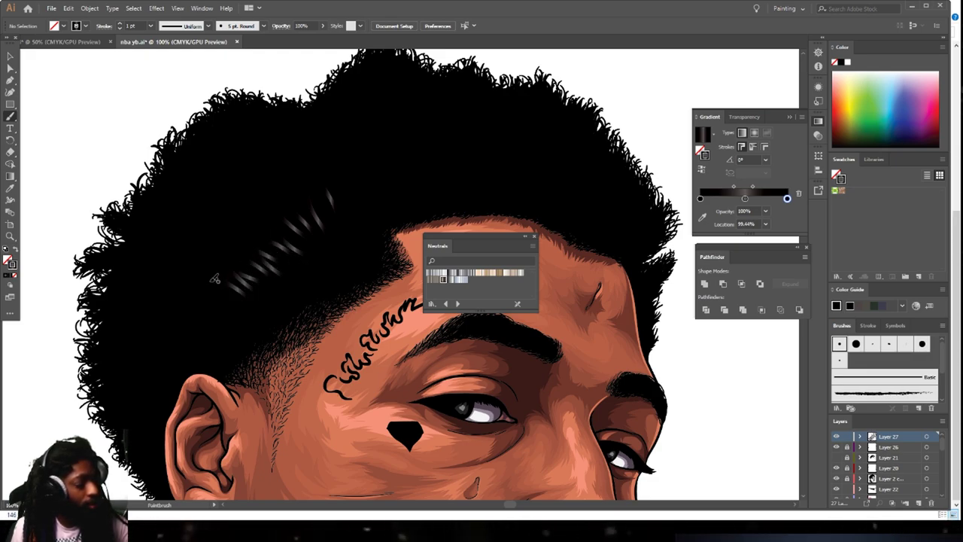
drag(184, 336, 224, 323)
drag(152, 347, 189, 337)
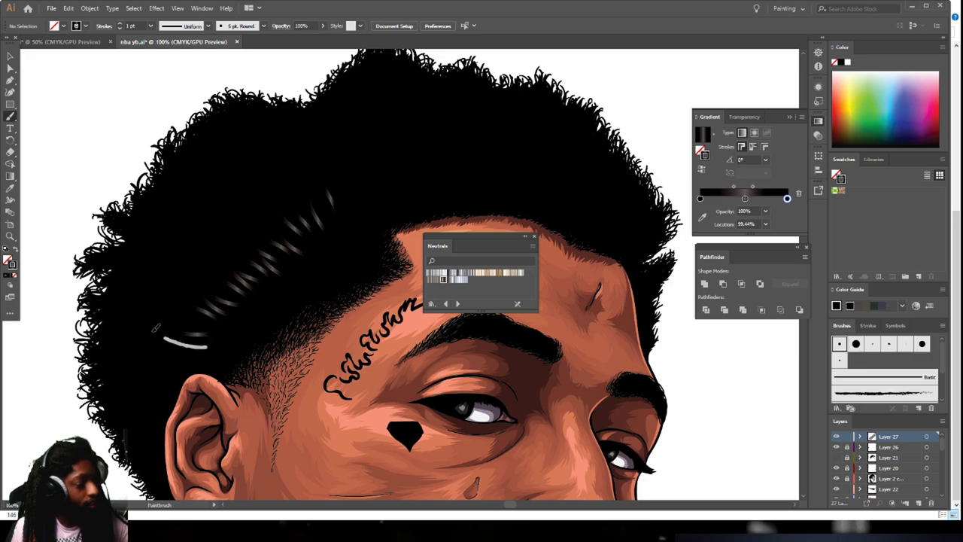
Paint vertical highlight strokes in the hair above the forehead and set their gradient angle to 69°.
drag(465, 204, 461, 150)
mouse_move(426, 201)
mouse_down()
mouse_move(420, 161)
mouse_move(409, 200)
mouse_move(398, 140)
mouse_move(397, 199)
mouse_up()
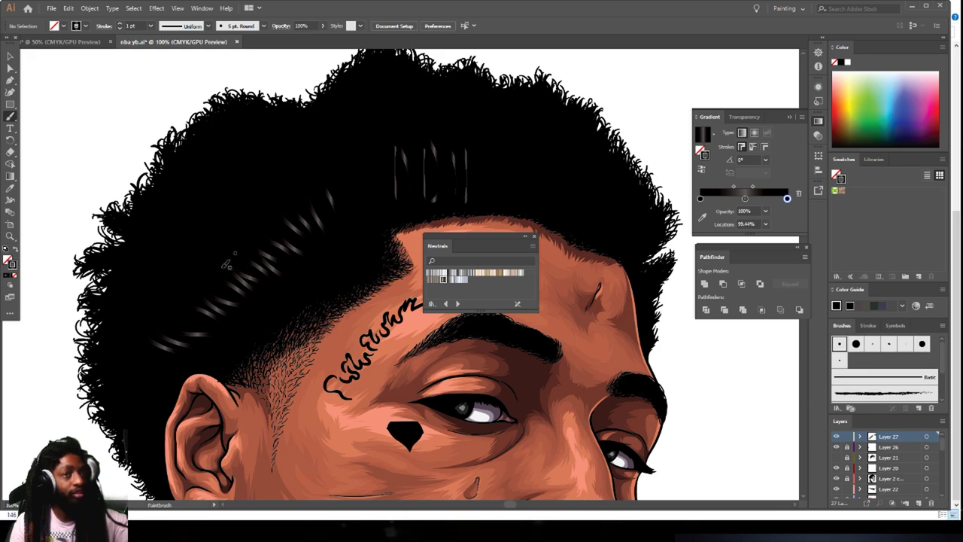
key(v)
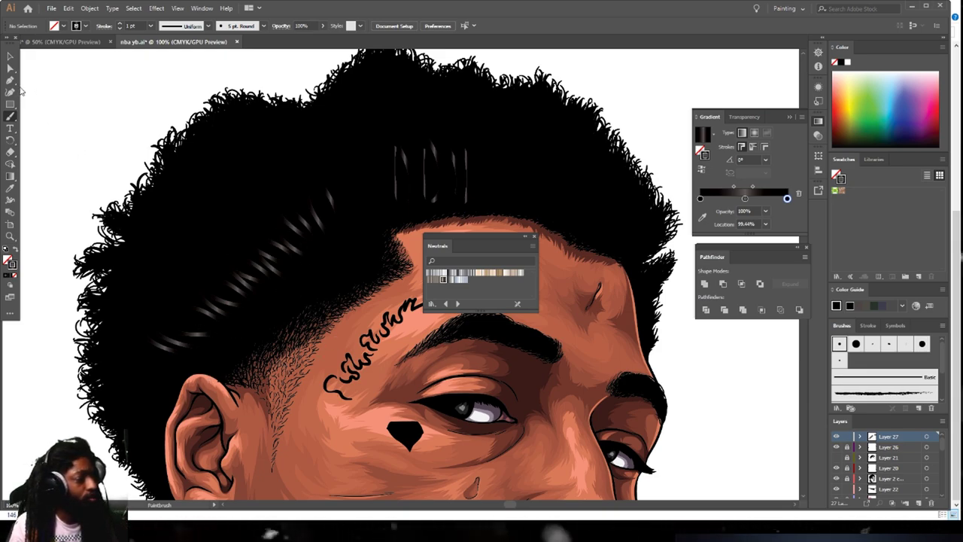
drag(376, 133, 490, 187)
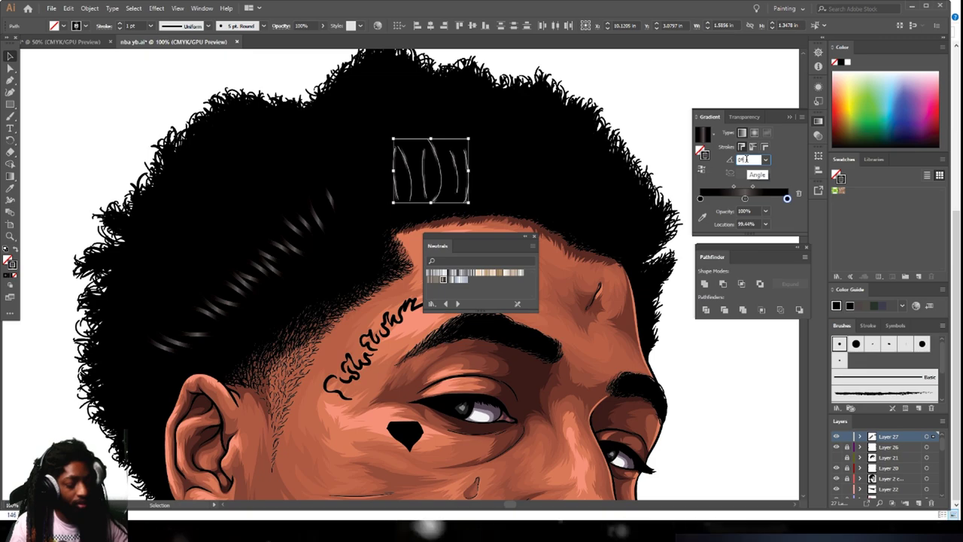
click(749, 160)
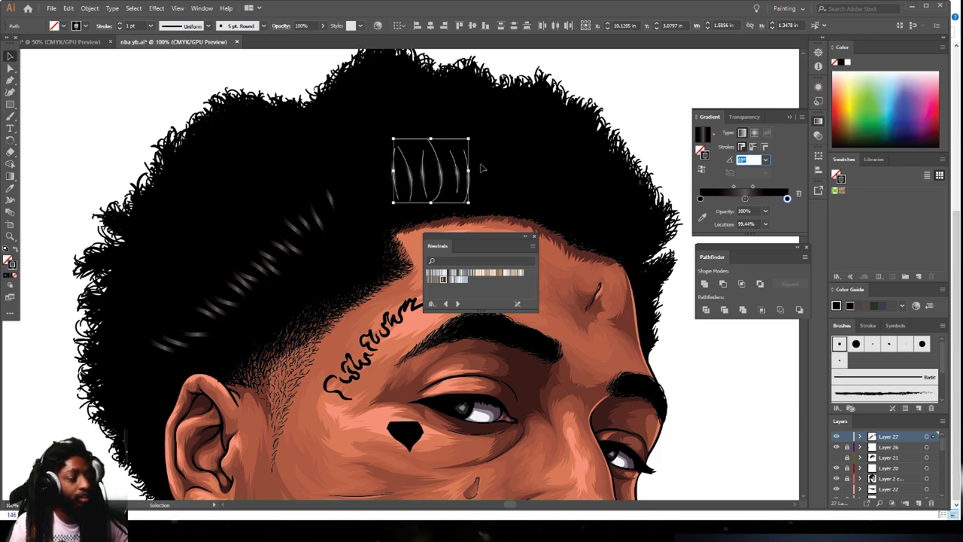
click(411, 198)
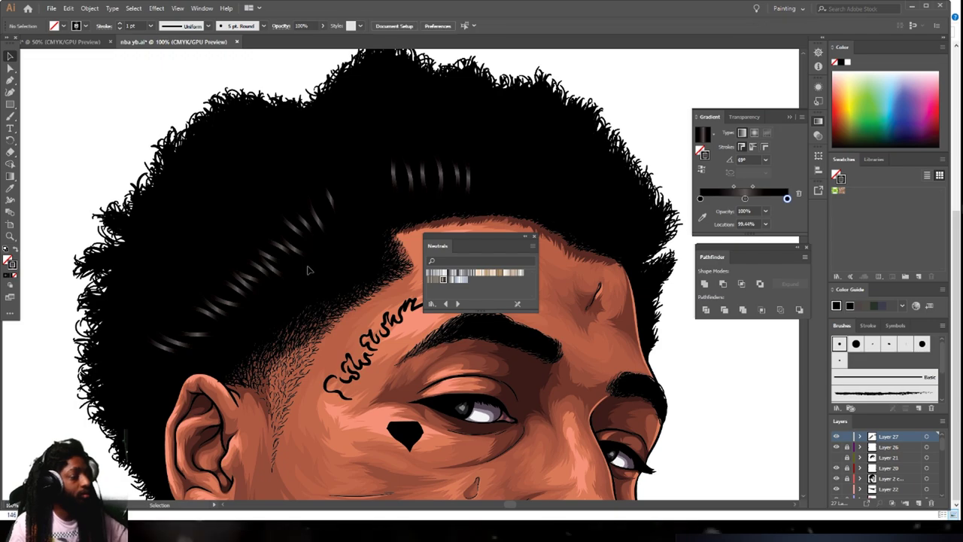
Paint highlight strokes bridging the side and forehead rows, and extend the side row down toward the ear.
click(10, 115)
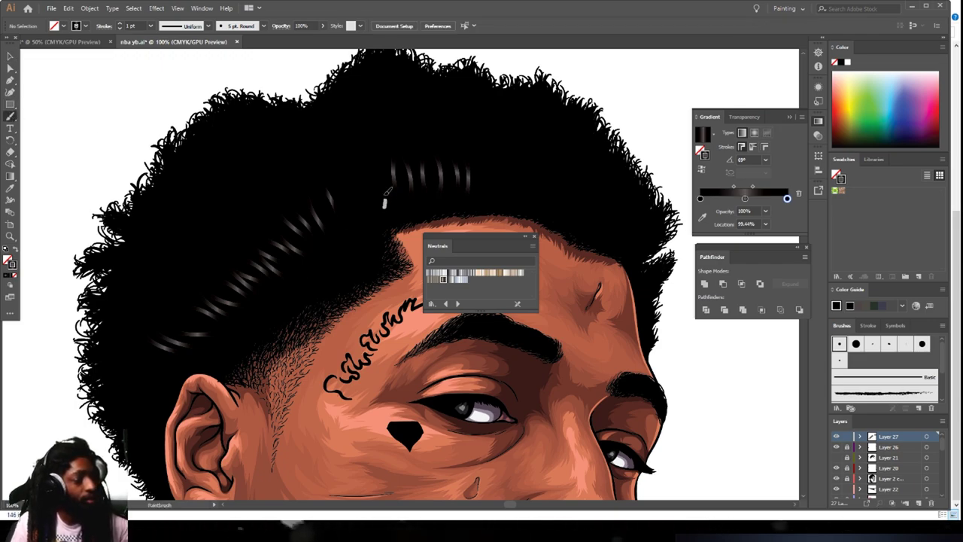
drag(355, 170, 367, 194)
key(ctrl+z)
drag(179, 372, 131, 351)
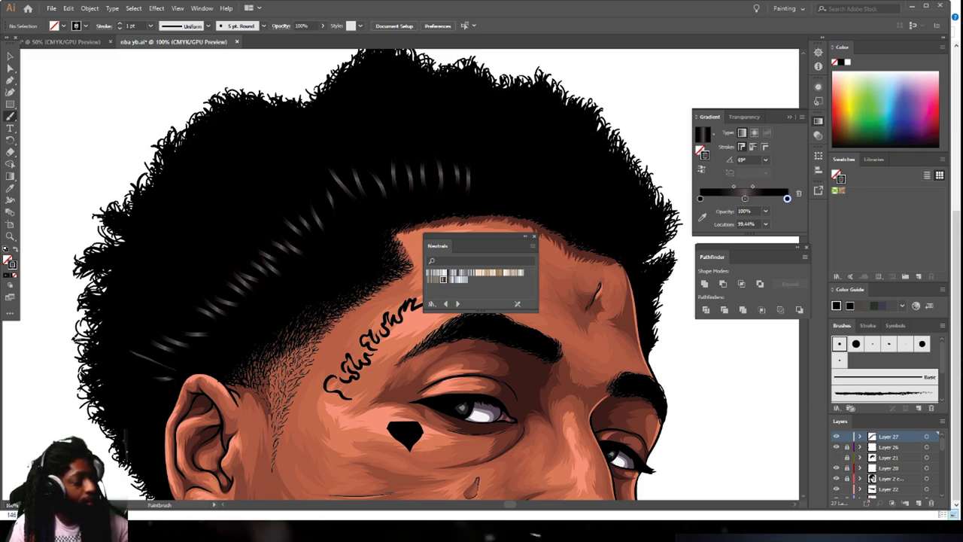
Set the gradient angle of the slanted highlight stroke just above the ear to 1°.
click(9, 57)
click(140, 352)
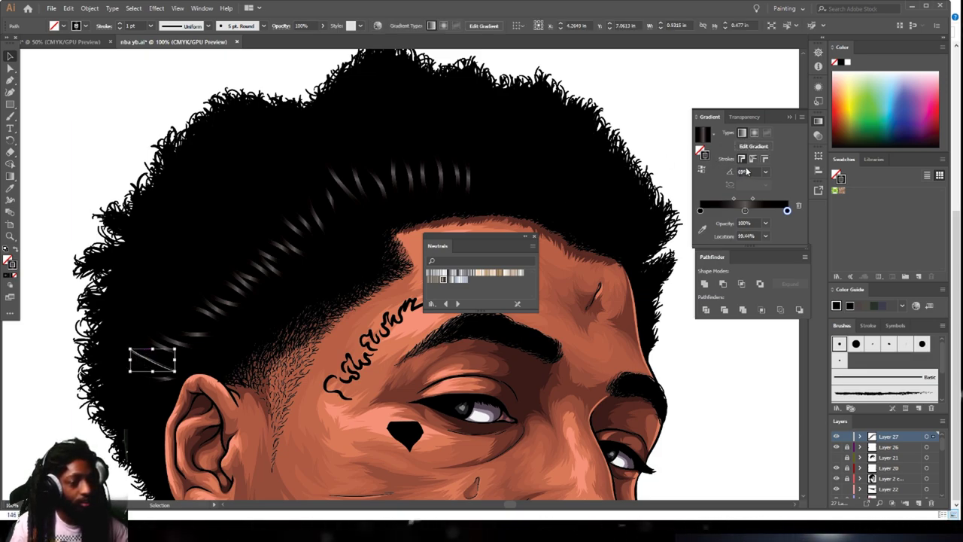
click(743, 172)
double_click(743, 171)
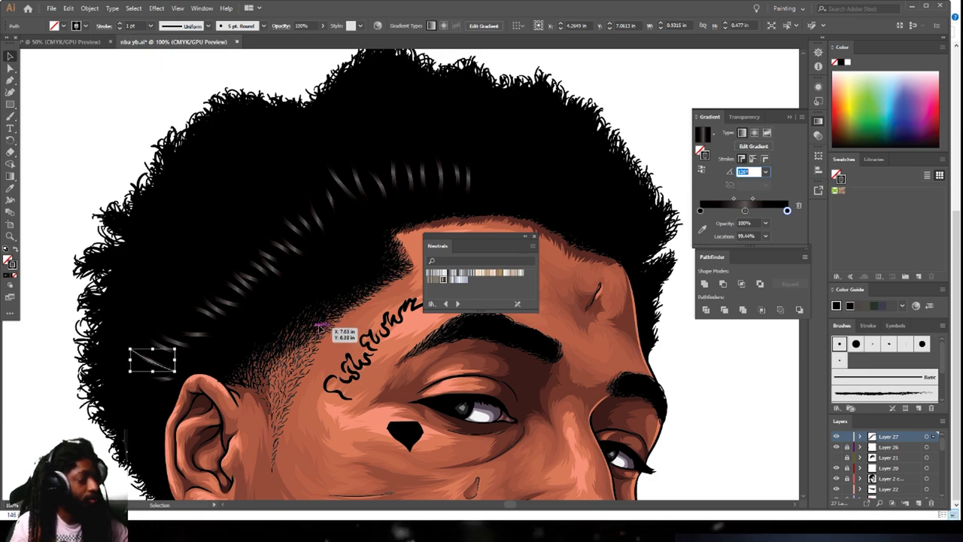
scroll(749, 172, up, 11)
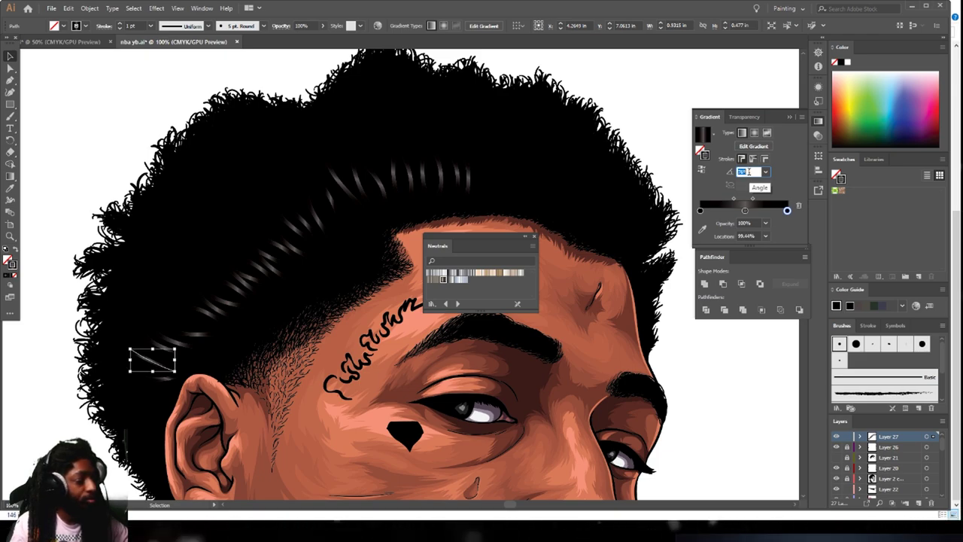
text(1)
key(Return)
click(340, 344)
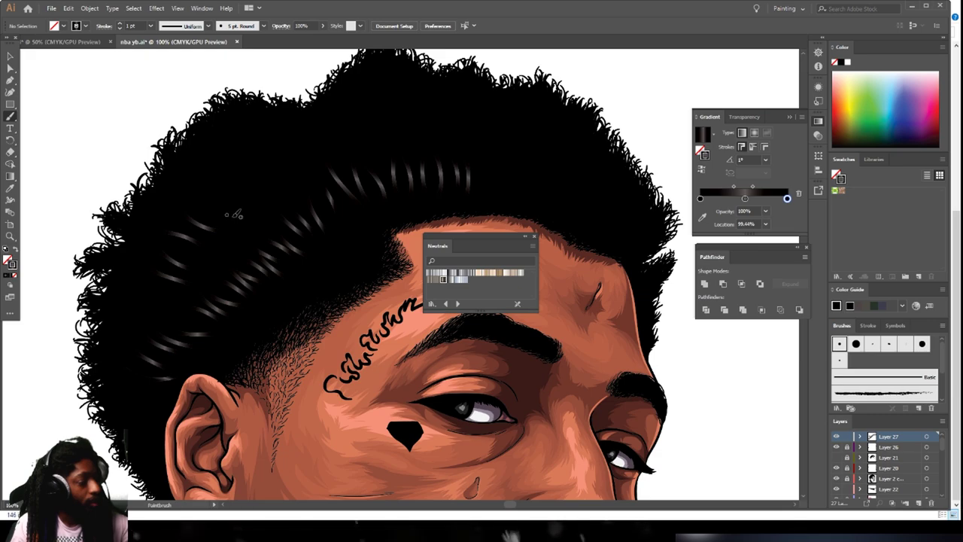
Paint a second, higher row of highlight strokes across the upper back of the hair.
mouse_move(247, 165)
mouse_down()
mouse_move(264, 177)
mouse_move(283, 174)
mouse_up()
drag(256, 135, 283, 150)
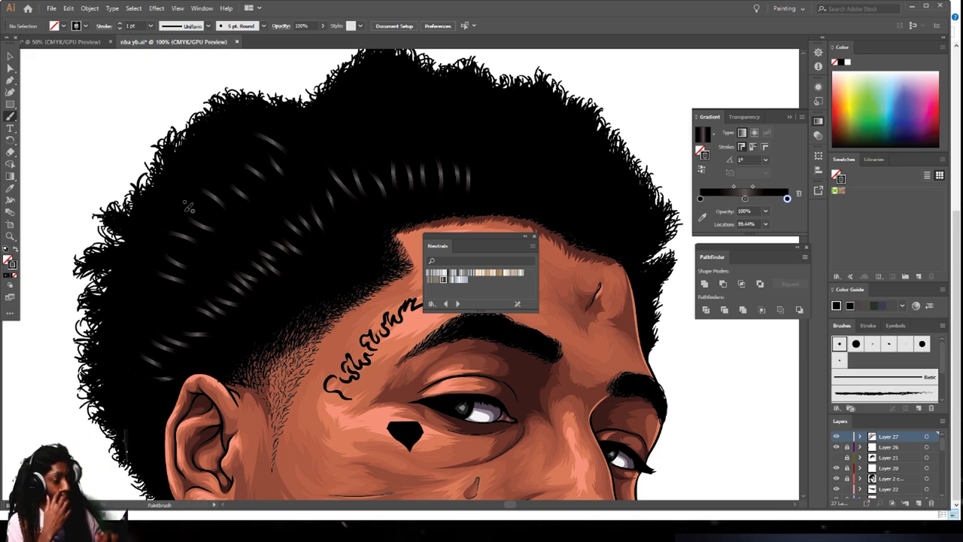
key(ctrl+minus)
key(ctrl+minus)
key(ctrl+minus)
key(ctrl+minus)
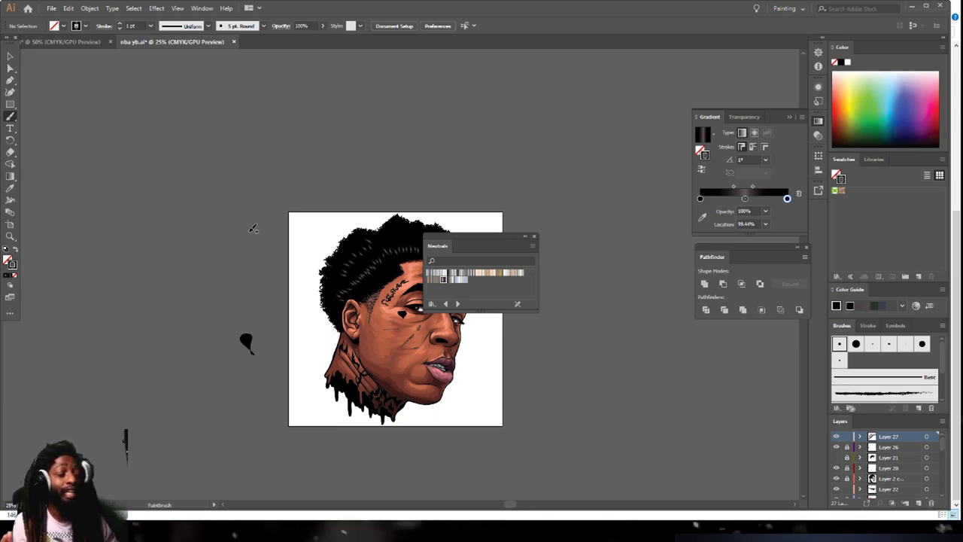